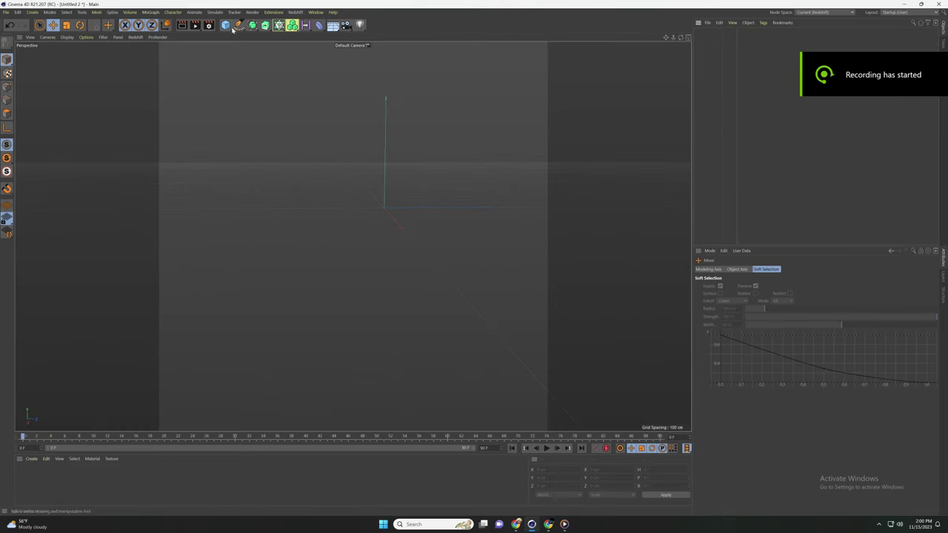
- Add a sphere and a 200 × 25 × 600 cm cube slab with filleted edges
{"action": "left_click", "coordinate": [233, 28]}
{"action": "left_click", "coordinate": [370, 51]}
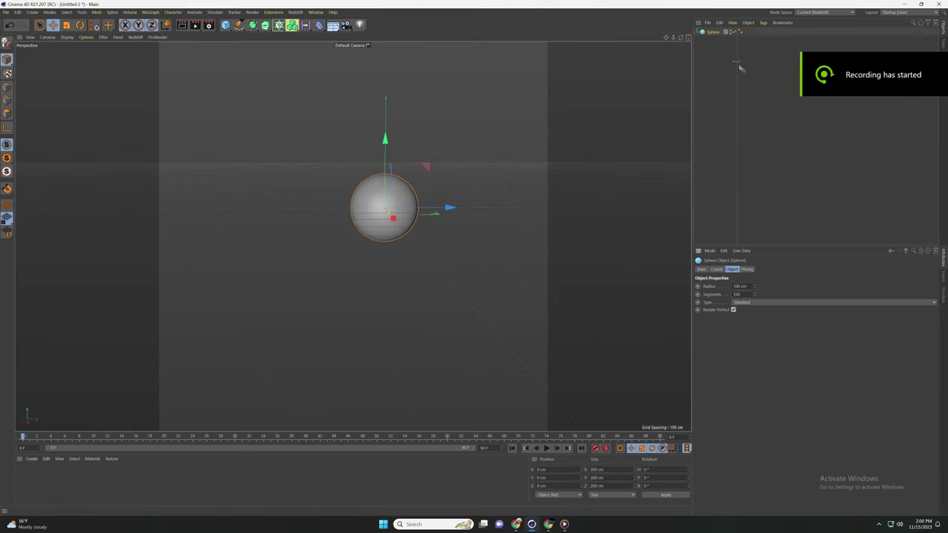
{"action": "left_click", "coordinate": [227, 25]}
{"action": "type", "text": "25"}
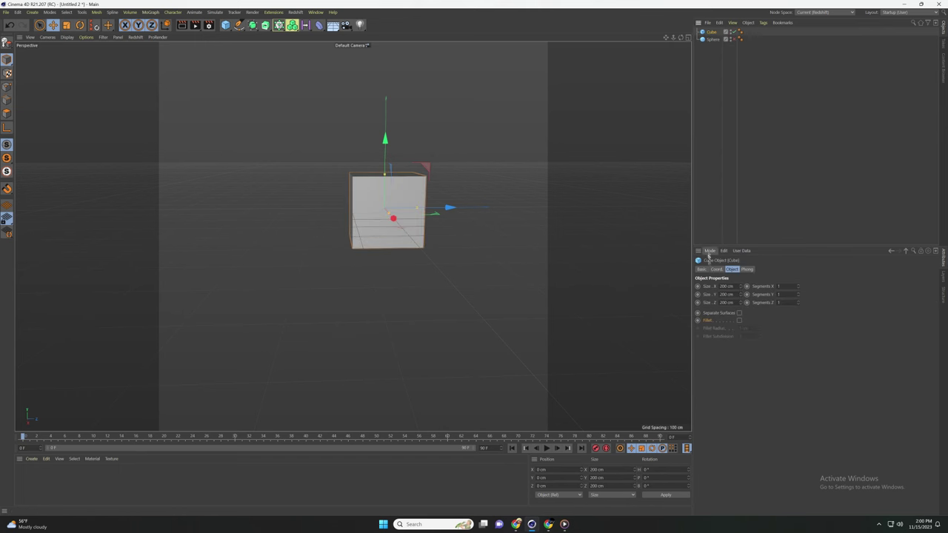
{"action": "left_click", "coordinate": [738, 321]}
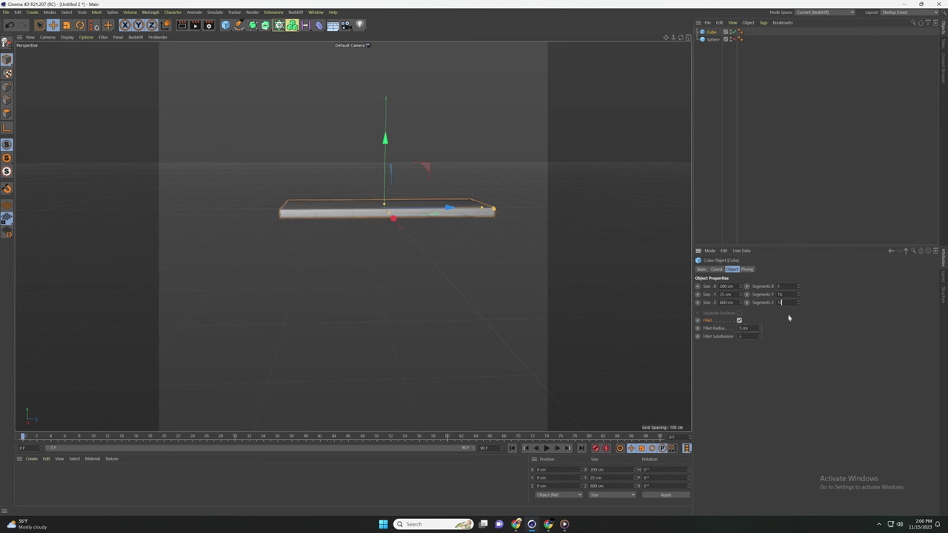
- Commit ten segments, make the slab editable, and lift its middle edges into an arch
{"action": "type", "text": "0"}
{"action": "key", "text": "Return"}
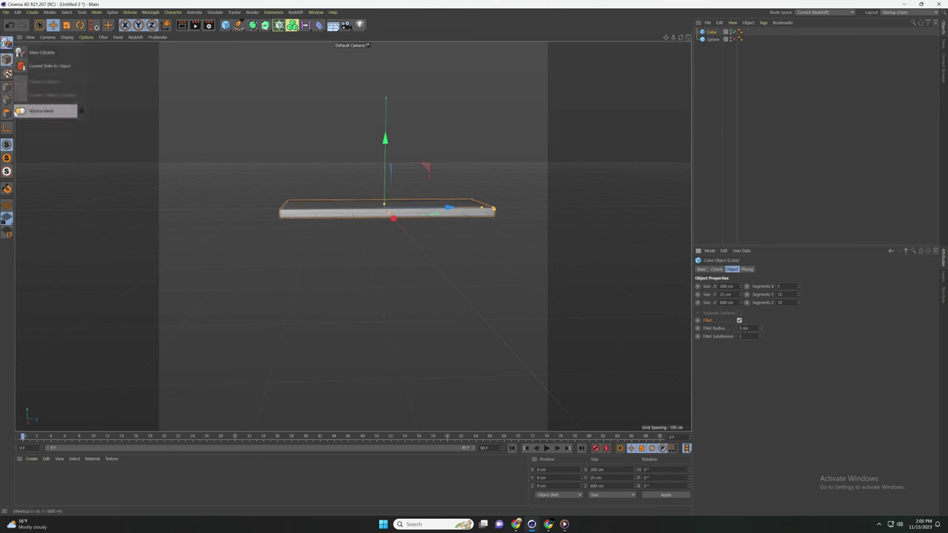
{"action": "left_click", "coordinate": [6, 43]}
{"action": "mouse_move", "coordinate": [356, 240]}
{"action": "left_mouse_down", "text": "alt"}
{"action": "mouse_move", "coordinate": [521, 252]}
{"action": "mouse_move", "coordinate": [345, 231]}
{"action": "left_mouse_up", "text": "alt"}
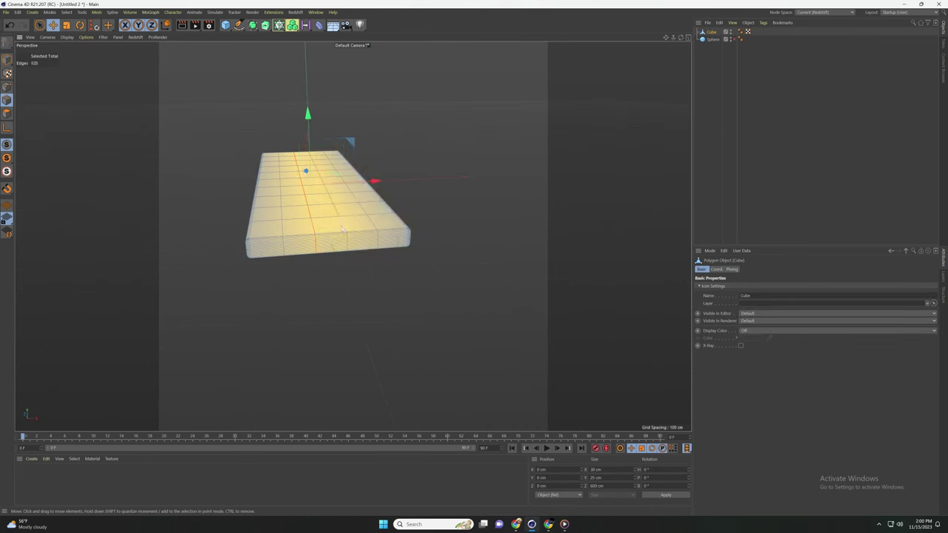
{"action": "mouse_move", "coordinate": [306, 148]}
{"action": "left_mouse_down"}
{"action": "mouse_move", "coordinate": [311, 134]}
{"action": "mouse_move", "coordinate": [306, 162]}
{"action": "mouse_move", "coordinate": [352, 220]}
{"action": "mouse_move", "coordinate": [344, 211]}
{"action": "left_mouse_up"}
- Parent the arched slab under a Subdivision Surface to smooth it
{"action": "left_click", "coordinate": [264, 25]}
{"action": "left_click", "coordinate": [713, 39]}
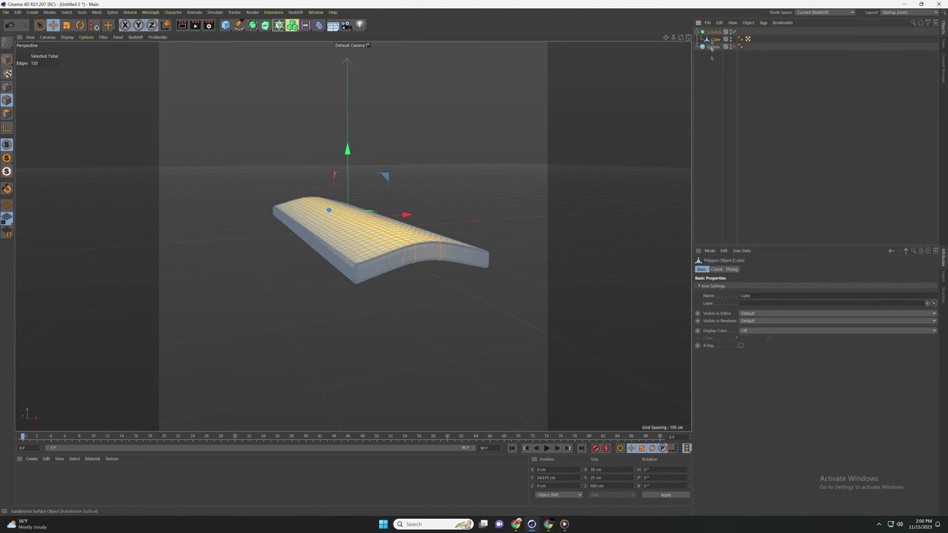
{"action": "left_click", "coordinate": [707, 32]}
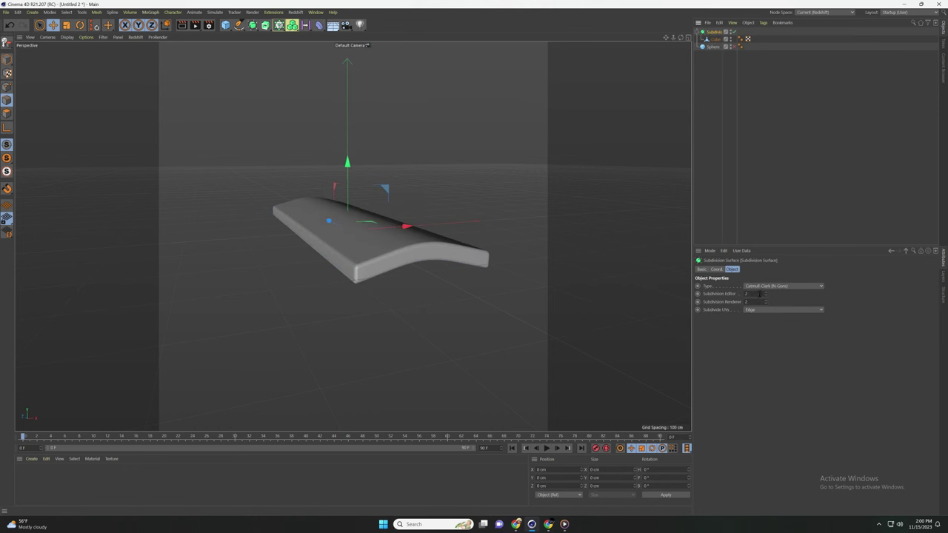
{"action": "left_click", "coordinate": [720, 213]}
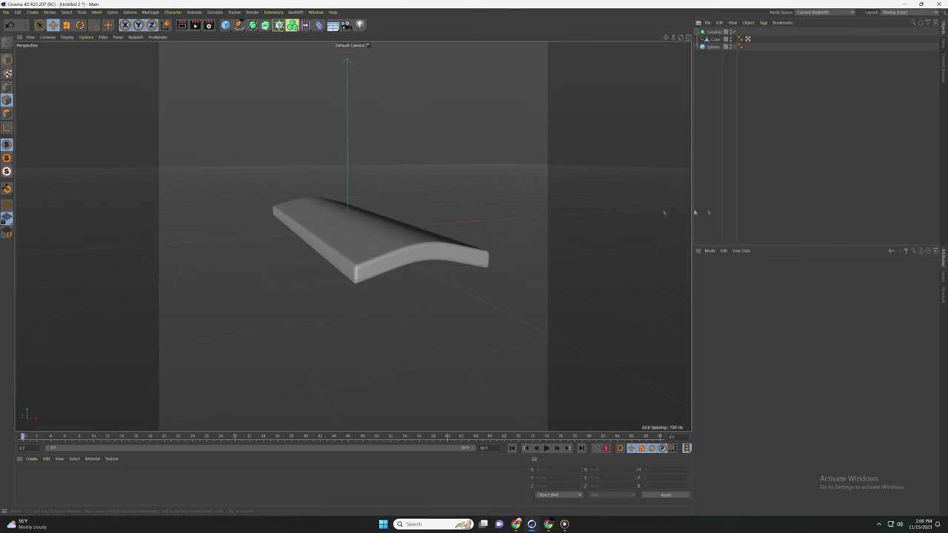
- Switch to the four-view layout and start a Spline Pen support path in the side view
{"action": "left_click", "coordinate": [298, 240]}
{"action": "left_click", "coordinate": [688, 37]}
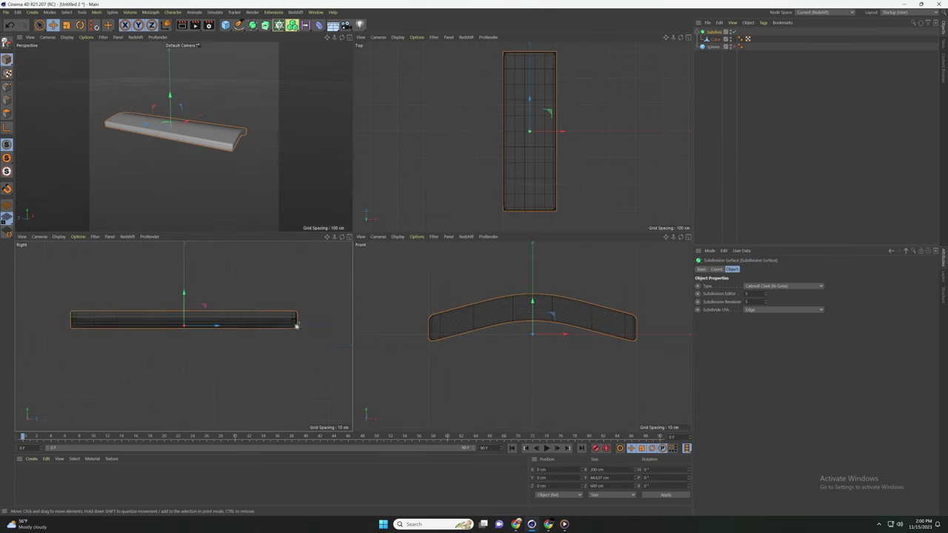
{"action": "middle_click_drag", "start_coordinate": [264, 311], "coordinate": [295, 309]}
{"action": "left_click", "coordinate": [238, 25]}
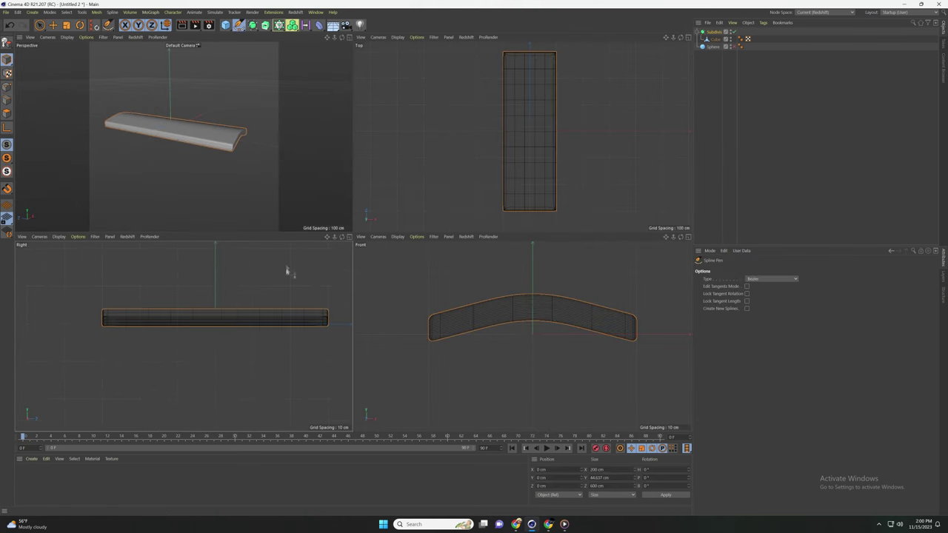
{"action": "scroll", "coordinate": [286, 273], "scroll_direction": "down", "scroll_amount": 2}
{"action": "left_click", "coordinate": [310, 285]}
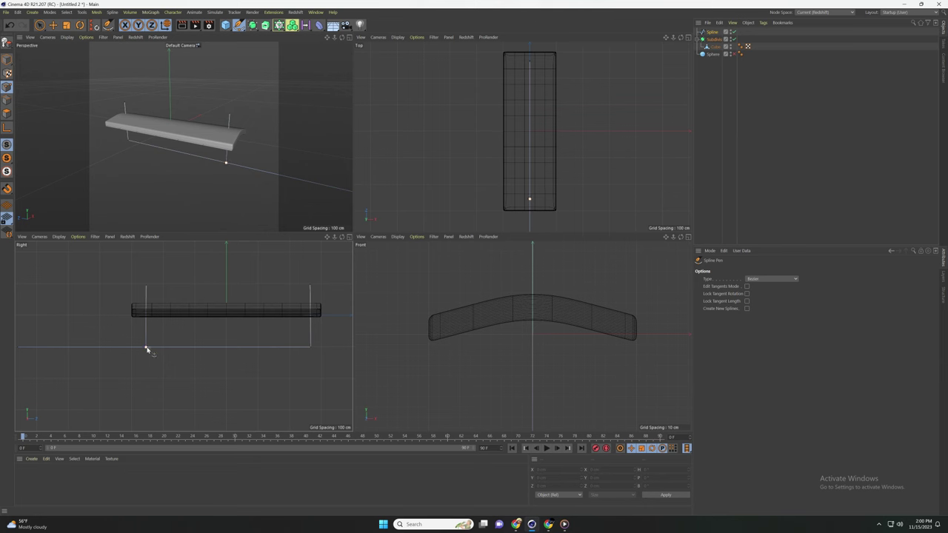
- Sweep a 15 cm radius Circle profile along the path to form the tube stand
{"action": "left_click", "coordinate": [349, 37]}
{"action": "left_click_drag", "start_coordinate": [253, 27], "coordinate": [290, 74], "text": "alt"}
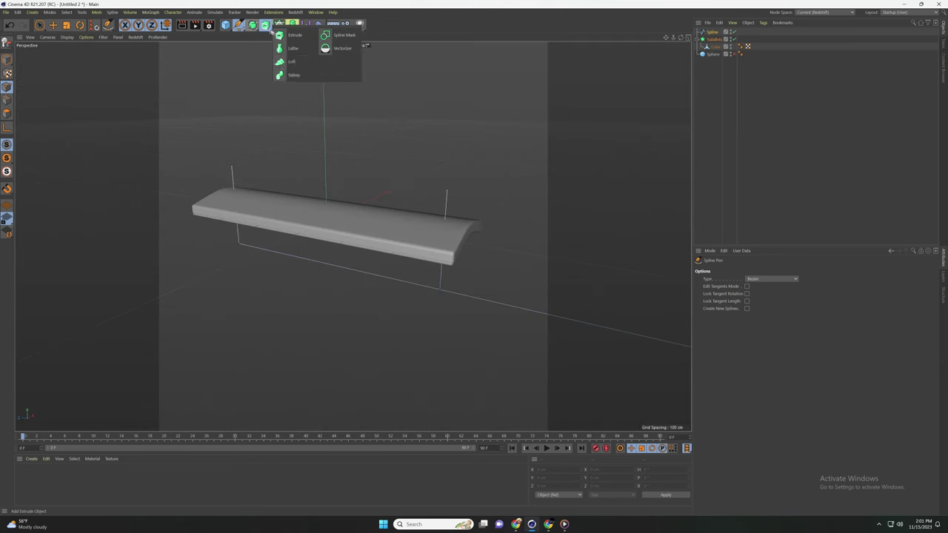
{"action": "left_click", "coordinate": [713, 39]}
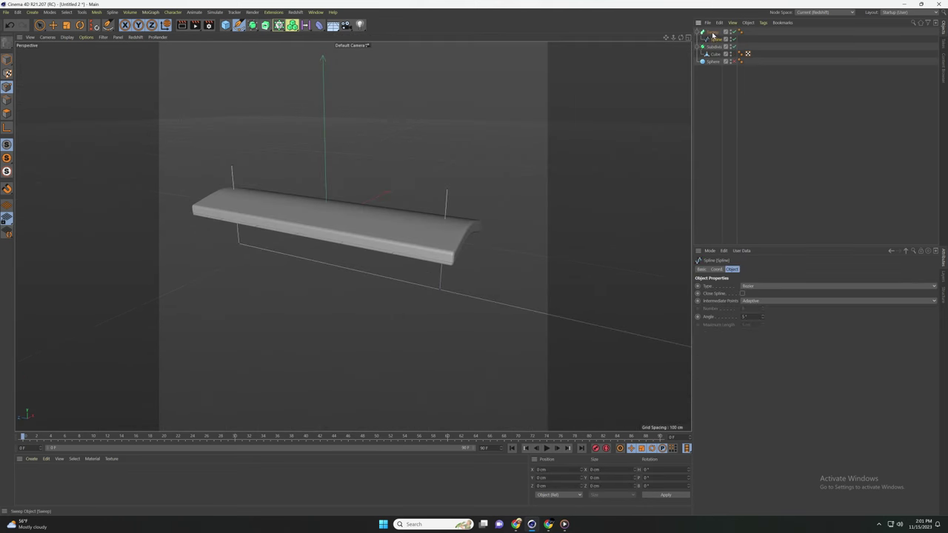
{"action": "left_click_drag", "start_coordinate": [278, 27], "coordinate": [314, 45]}
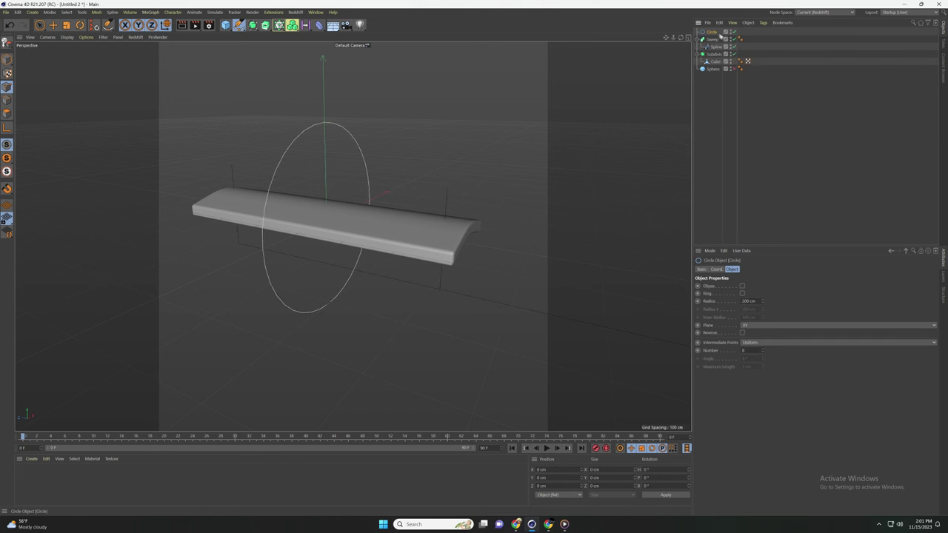
{"action": "left_click_drag", "start_coordinate": [716, 46], "coordinate": [715, 44]}
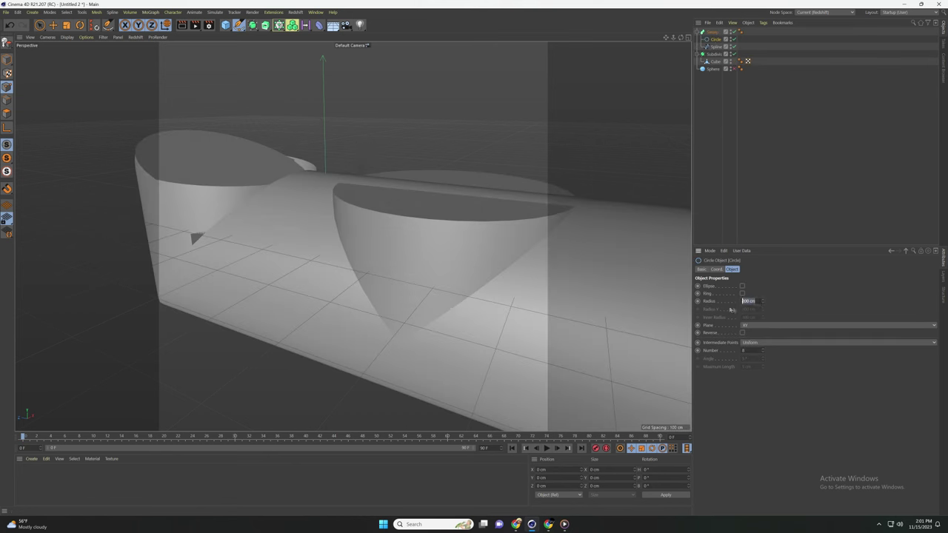
{"action": "left_click_drag", "start_coordinate": [746, 309], "coordinate": [684, 44]}
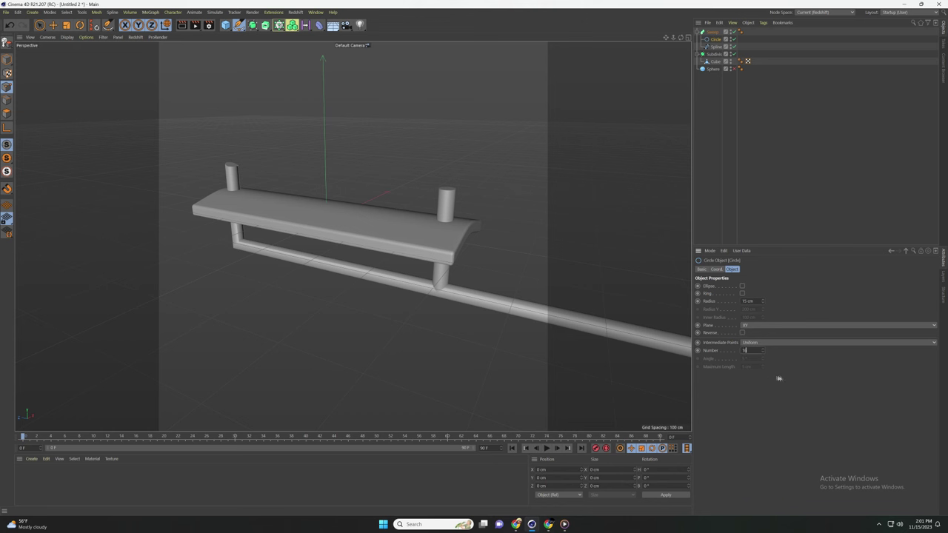
{"action": "left_click", "coordinate": [713, 46]}
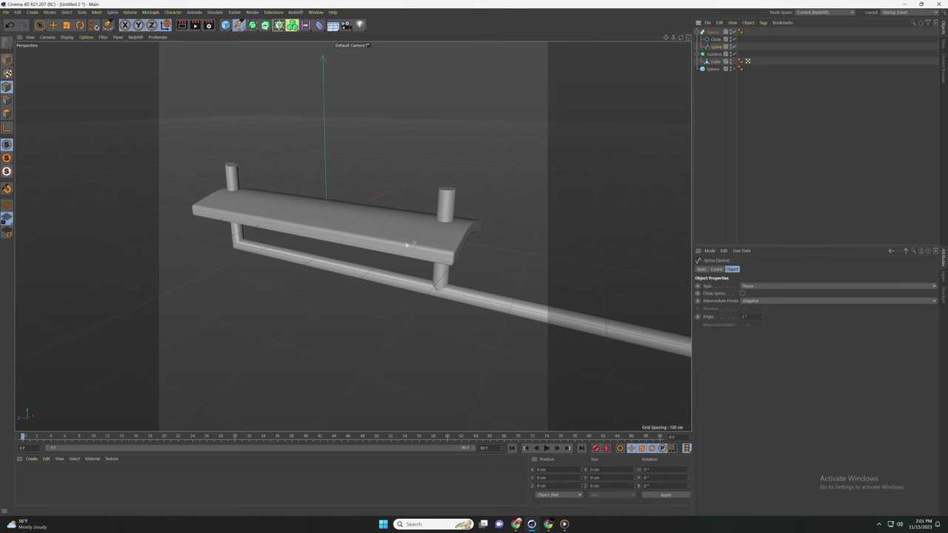
{"action": "left_click_drag", "start_coordinate": [407, 242], "coordinate": [52, 72], "text": "alt"}
- Undo a trial point rotation, then Chamfer the rail's corner point to round it
{"action": "key", "text": "r"}
{"action": "left_click", "coordinate": [205, 182]}
{"action": "left_click_drag", "start_coordinate": [244, 169], "coordinate": [197, 93]}
{"action": "key", "text": "space"}
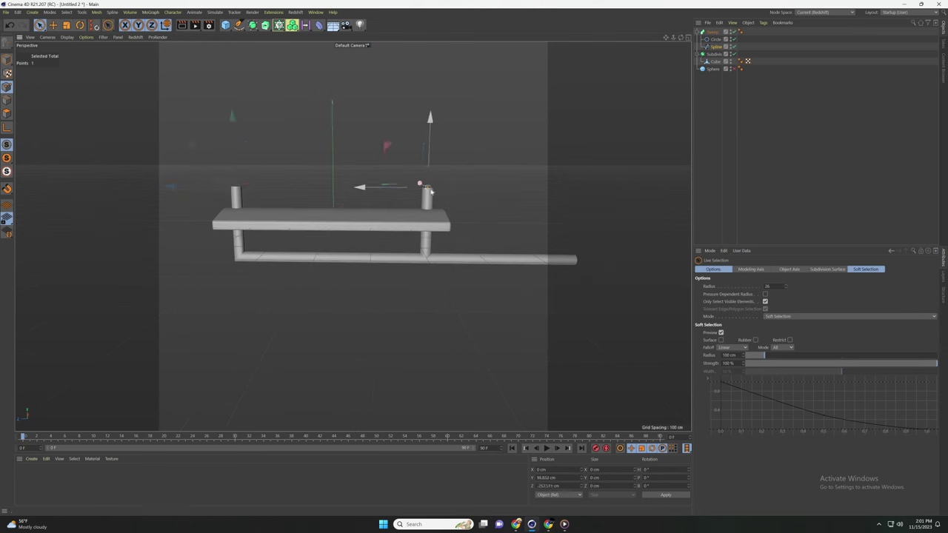
{"action": "key", "text": "ctrl+z"}
{"action": "key", "text": "ctrl+z"}
{"action": "key", "text": "ctrl+z"}
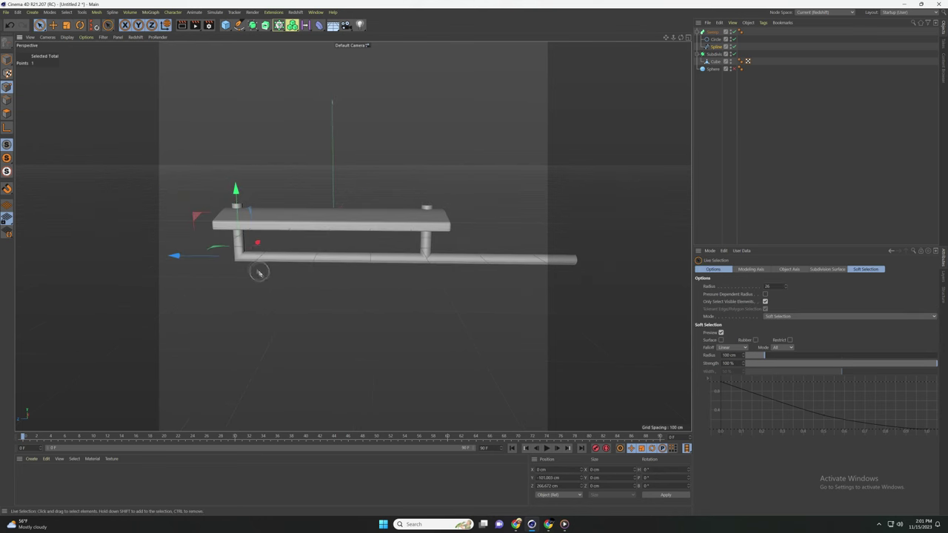
{"action": "right_click", "coordinate": [255, 268]}
{"action": "left_click", "coordinate": [270, 380]}
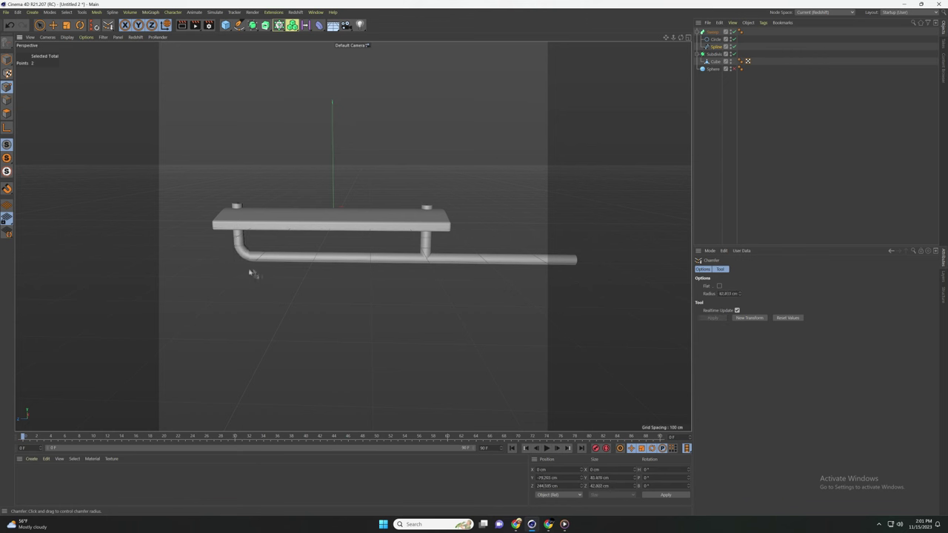
- Collapse the Sweep into a single object with Current State to Object
{"action": "left_click", "coordinate": [738, 32]}
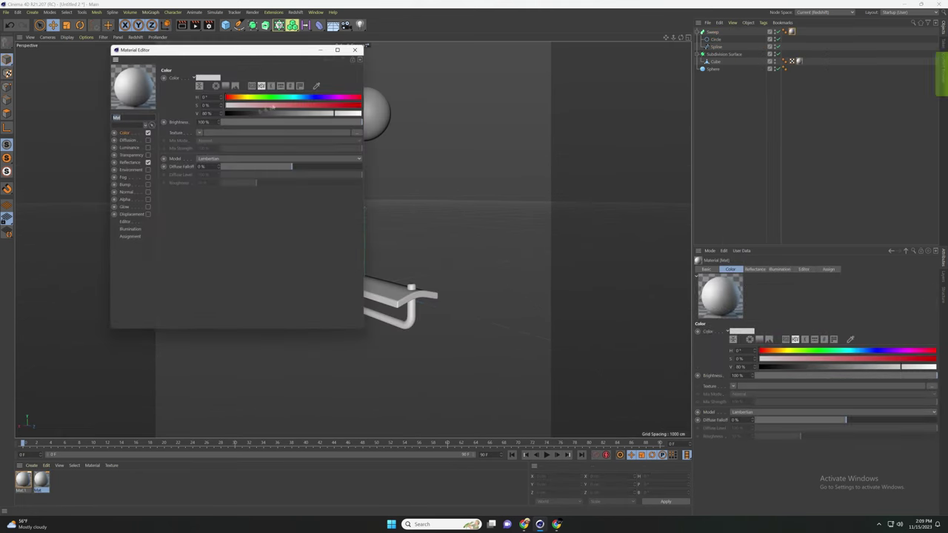
{"action": "right_click", "coordinate": [714, 38]}
{"action": "left_click", "coordinate": [770, 267]}
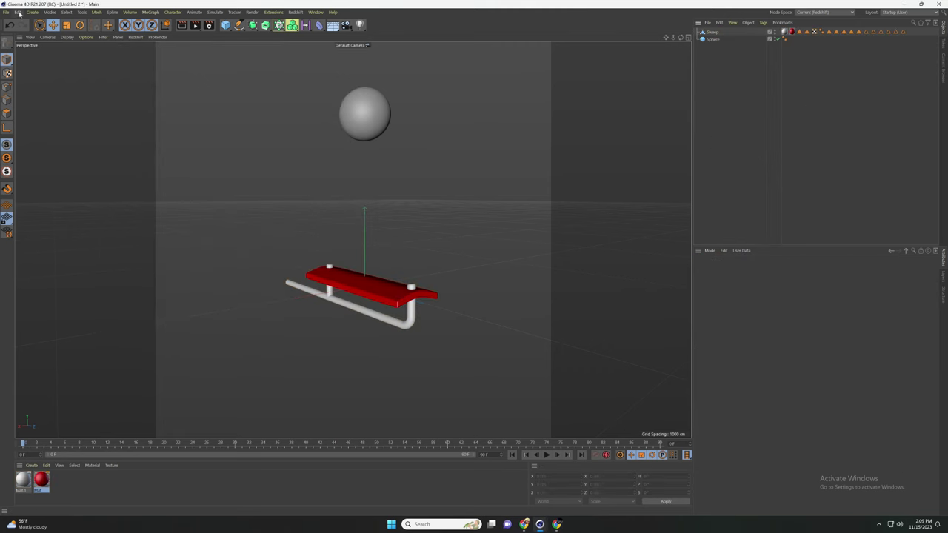
- Set project gravity to 10000 cm and group the stand under a new Tone plates null
{"action": "left_click", "coordinate": [19, 14]}
{"action": "left_click", "coordinate": [37, 86]}
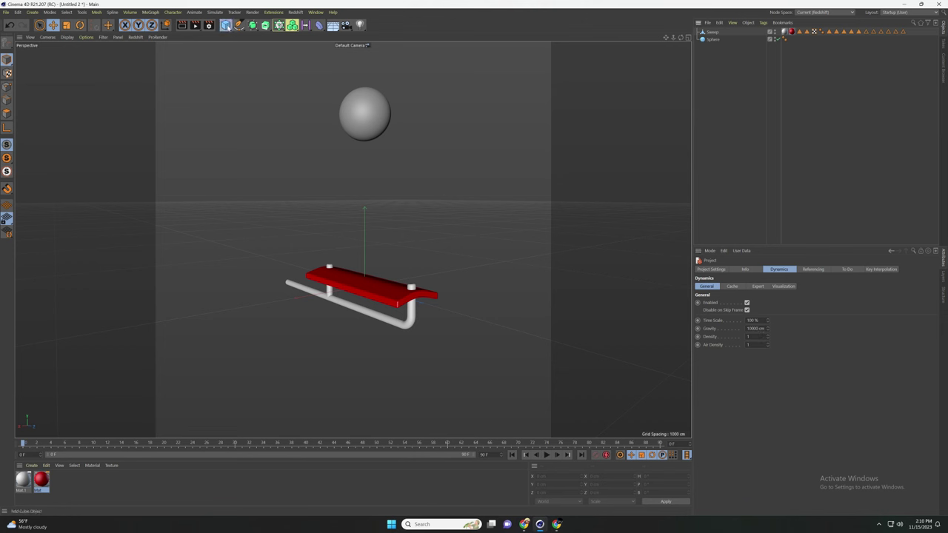
{"action": "left_click", "coordinate": [225, 25]}
{"action": "left_click", "coordinate": [240, 40]}
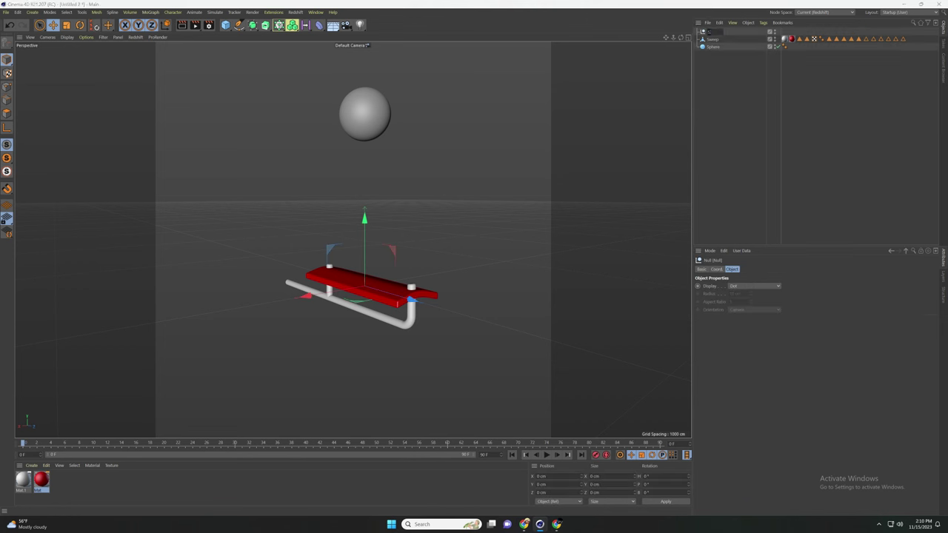
{"action": "right_click", "coordinate": [704, 39]}
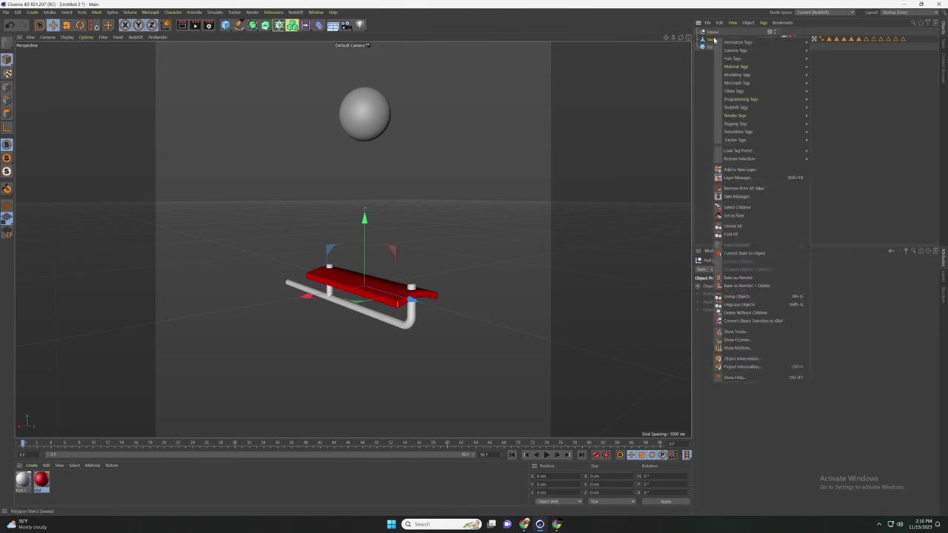
{"action": "left_click", "coordinate": [752, 298]}
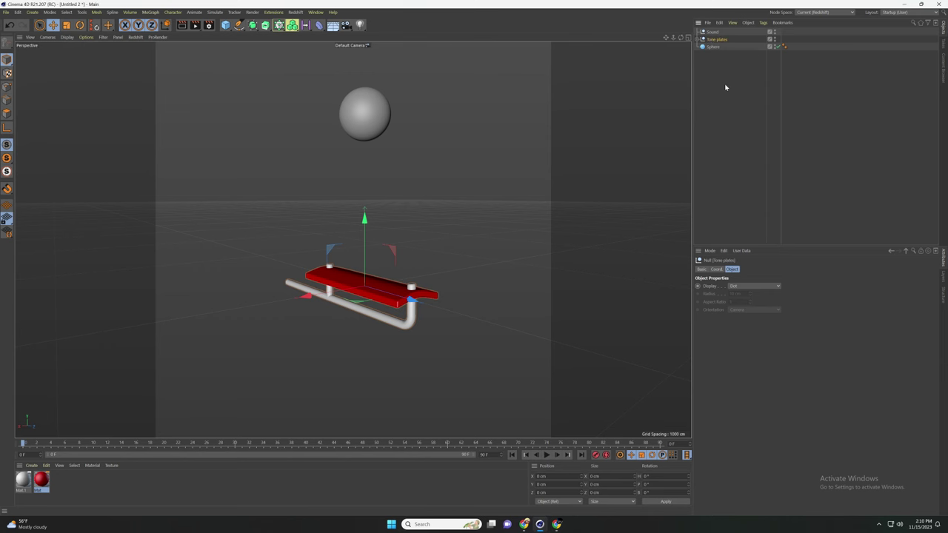
- Play the Song Maker melody once in Chrome, then stop it
{"action": "left_click", "coordinate": [715, 32]}
{"action": "left_click", "coordinate": [556, 523]}
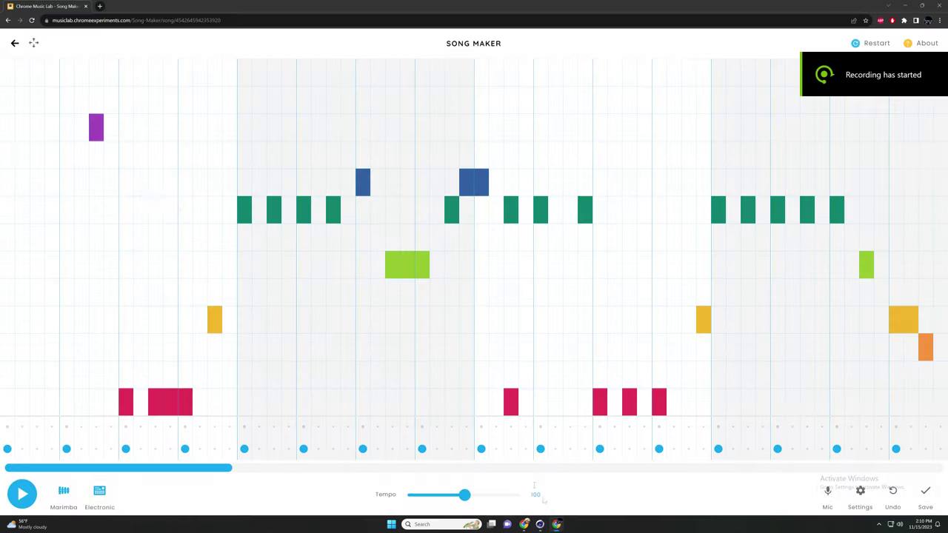
{"action": "left_click", "coordinate": [23, 494]}
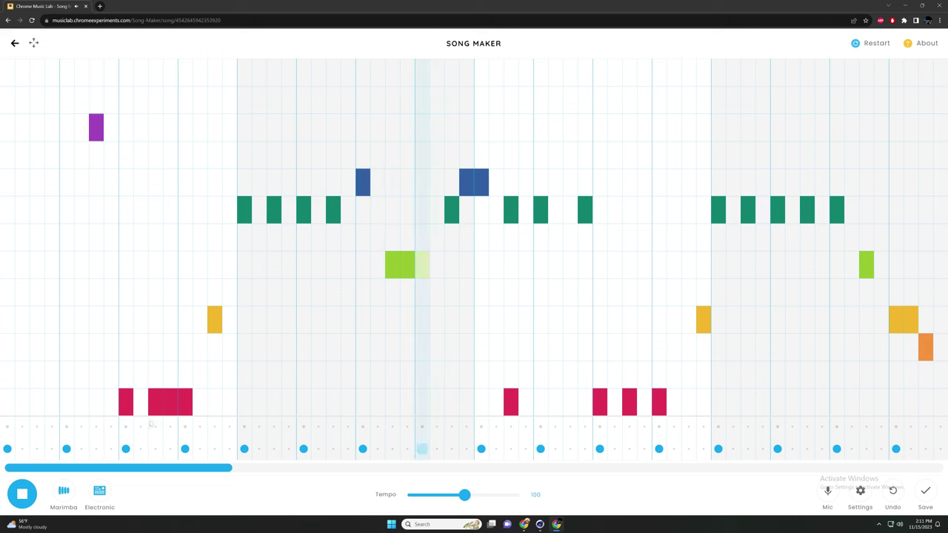
{"action": "key", "text": "space"}
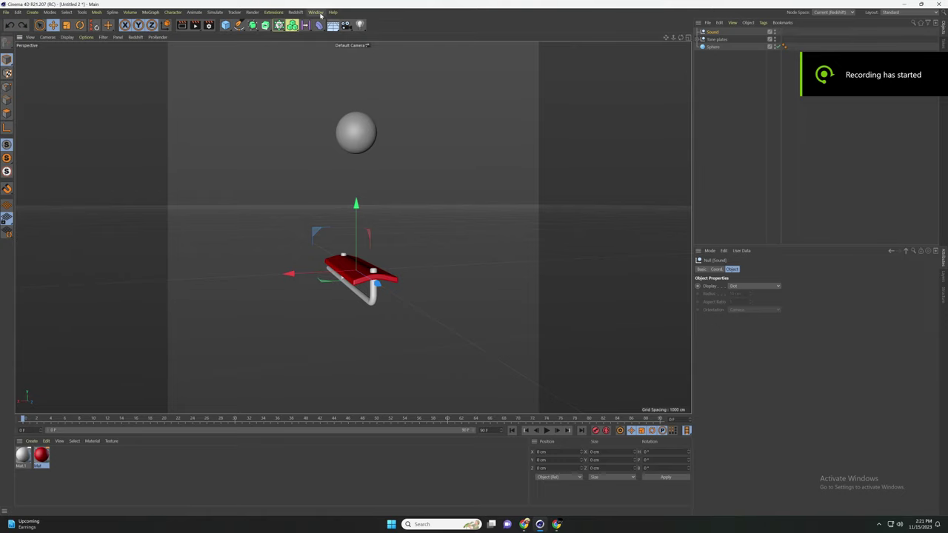
- Load the melody mp3 as a sound track on the Sound null via the Timeline
{"action": "left_click", "coordinate": [316, 12]}
{"action": "left_click", "coordinate": [341, 106]}
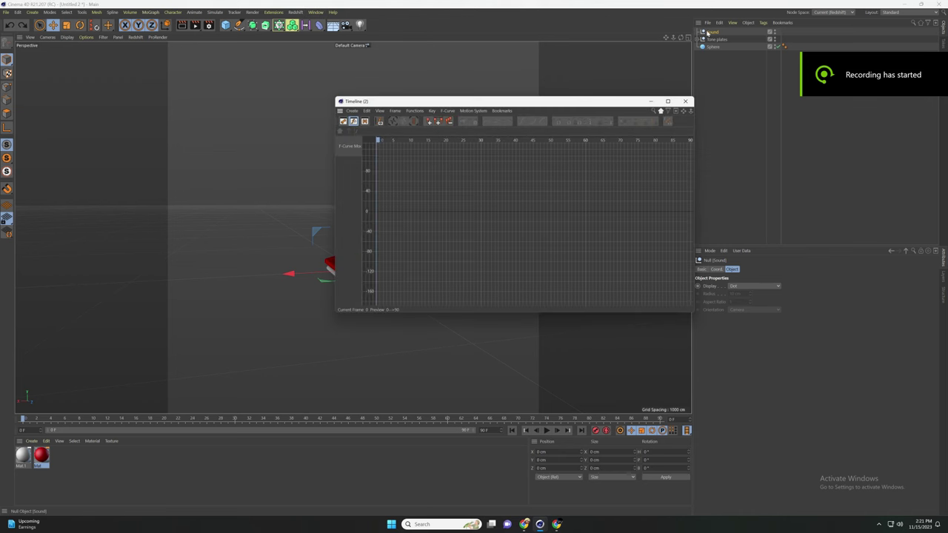
{"action": "right_click", "coordinate": [353, 160]}
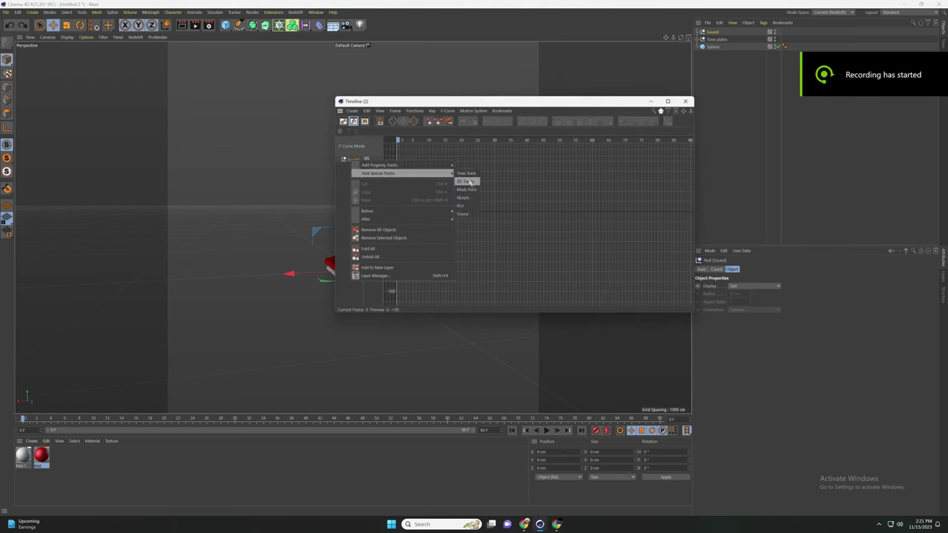
{"action": "left_click", "coordinate": [475, 217]}
{"action": "left_click", "coordinate": [930, 322]}
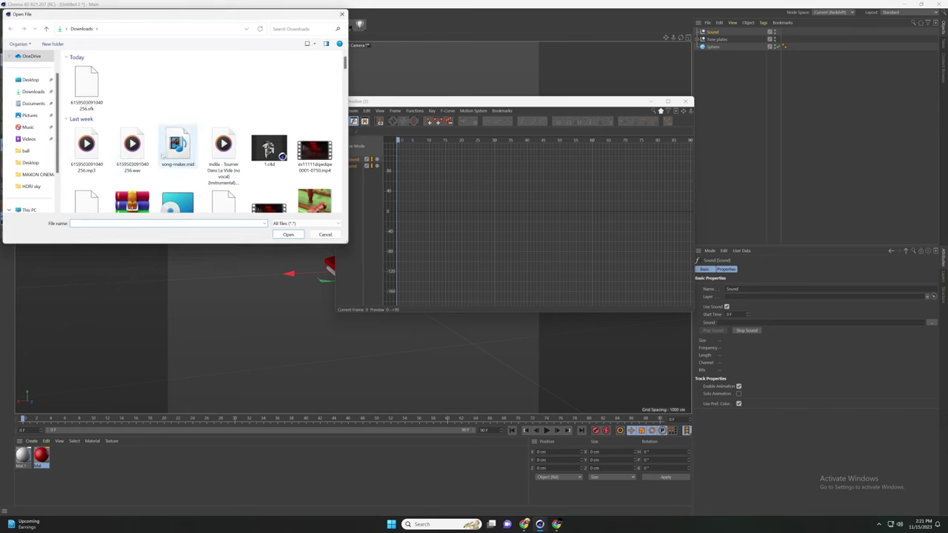
{"action": "left_click", "coordinate": [87, 148]}
{"action": "double_click", "coordinate": [103, 151]}
- Show the waveform in Dope Sheet, dock the timeline, and start the sound at -10 F
{"action": "left_click", "coordinate": [343, 120]}
{"action": "left_click", "coordinate": [343, 172]}
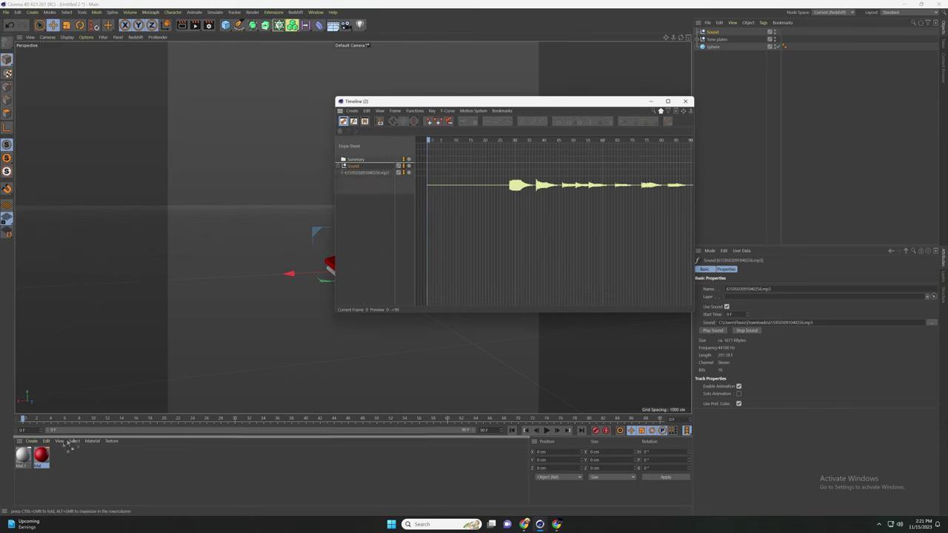
{"action": "left_click_drag", "start_coordinate": [71, 461], "coordinate": [67, 507]}
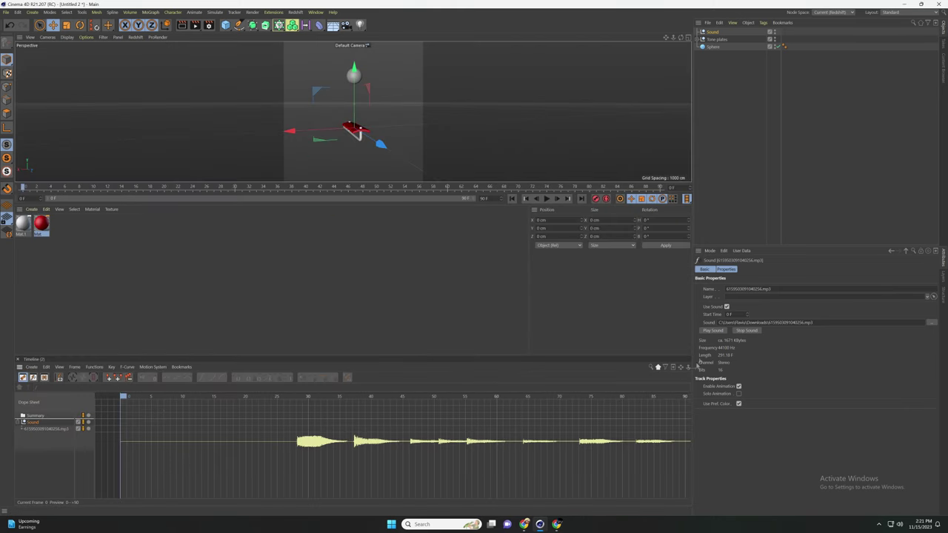
{"action": "left_click_drag", "start_coordinate": [747, 315], "coordinate": [747, 325]}
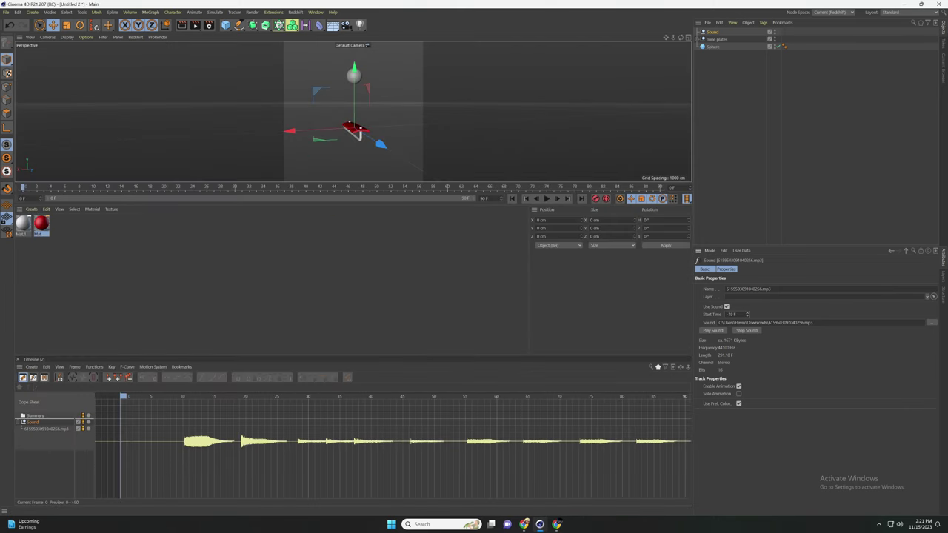
- Add a Collider Body tag to the Tone plates group
{"action": "left_click_drag", "start_coordinate": [278, 183], "coordinate": [279, 335]}
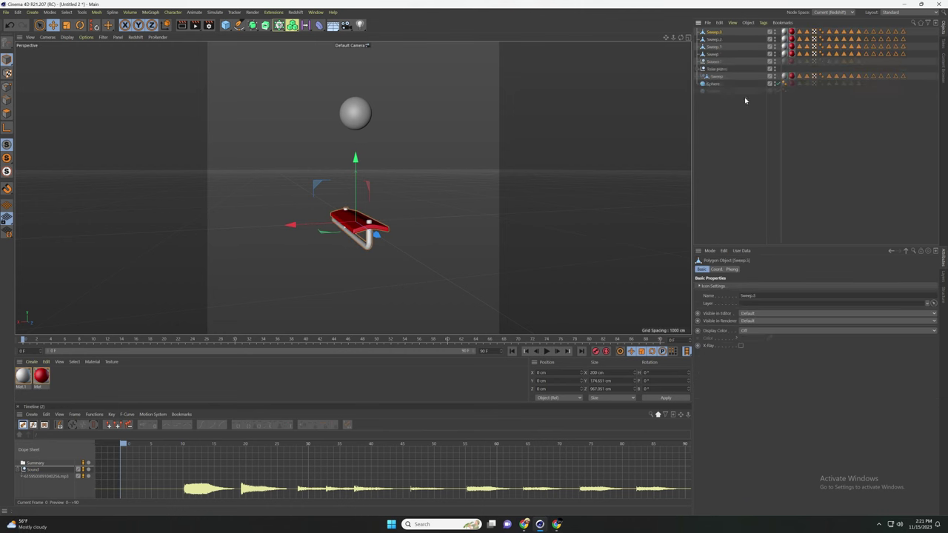
{"action": "mouse_move", "coordinate": [733, 70]}
{"action": "left_mouse_down"}
{"action": "mouse_move", "coordinate": [719, 103]}
{"action": "mouse_move", "coordinate": [723, 39]}
{"action": "left_mouse_up"}
{"action": "right_click", "coordinate": [714, 38]}
{"action": "mouse_move", "coordinate": [739, 133]}
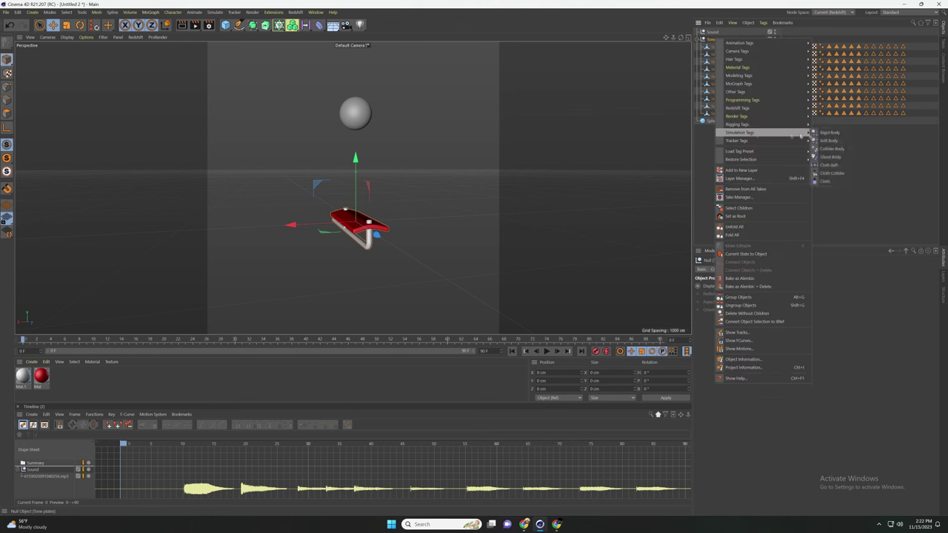
{"action": "left_click", "coordinate": [830, 149]}
{"action": "left_click", "coordinate": [701, 40]}
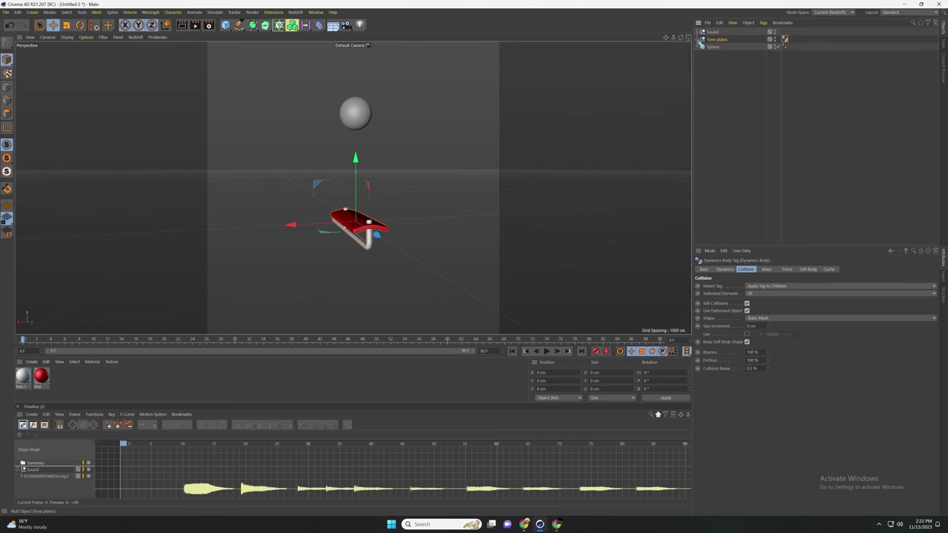
- Give the Sphere a Rigid Body tag so it falls dynamically
{"action": "left_click", "coordinate": [713, 46]}
{"action": "right_click", "coordinate": [713, 47]}
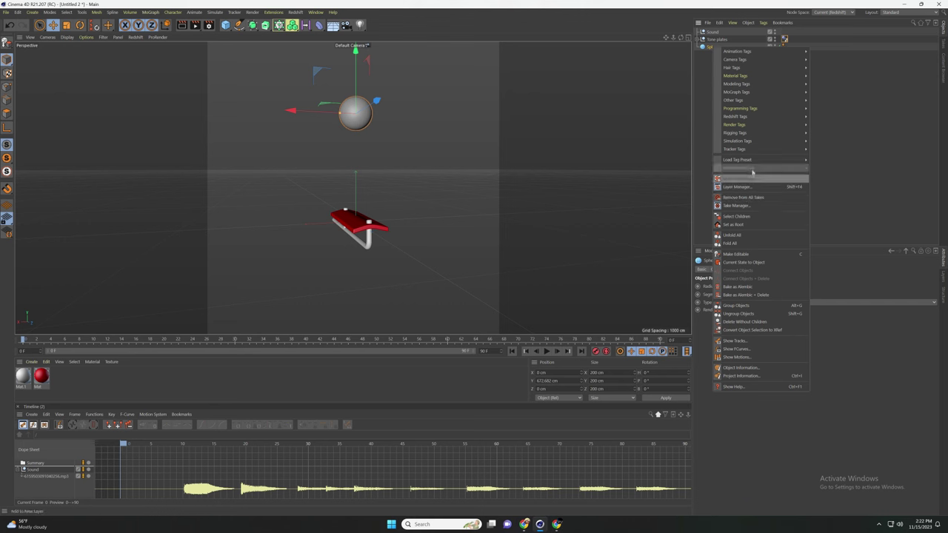
{"action": "left_click", "coordinate": [827, 141]}
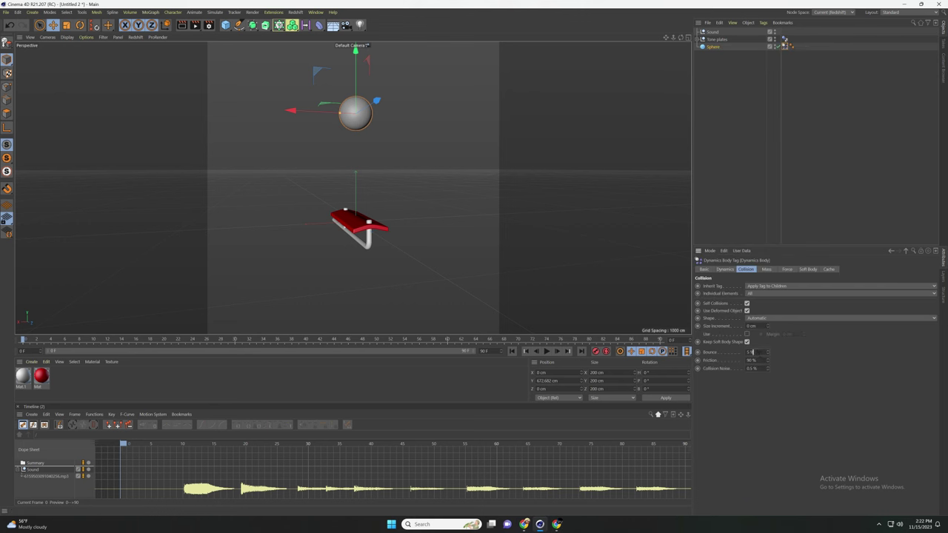
{"action": "left_click", "coordinate": [713, 39]}
- Shift the plates left and move and tilt a red plate under the sphere's path
{"action": "left_click_drag", "start_coordinate": [339, 225], "coordinate": [323, 224]}
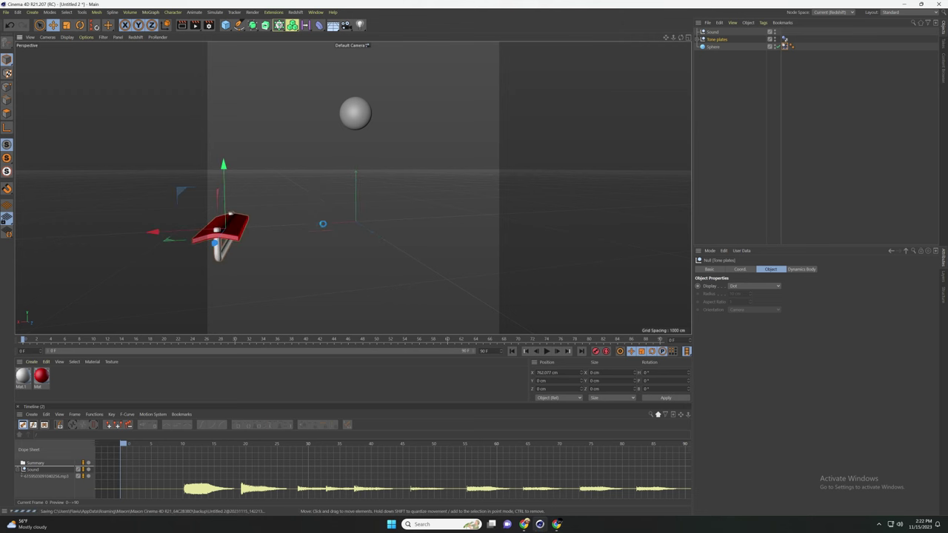
{"action": "middle_click_drag", "start_coordinate": [322, 225], "coordinate": [365, 224], "text": "alt"}
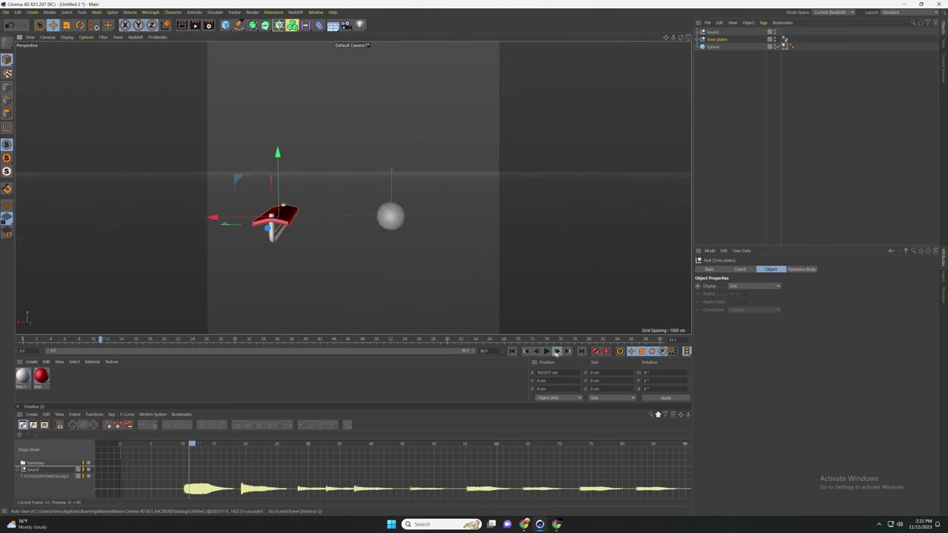
{"action": "left_click", "coordinate": [277, 218]}
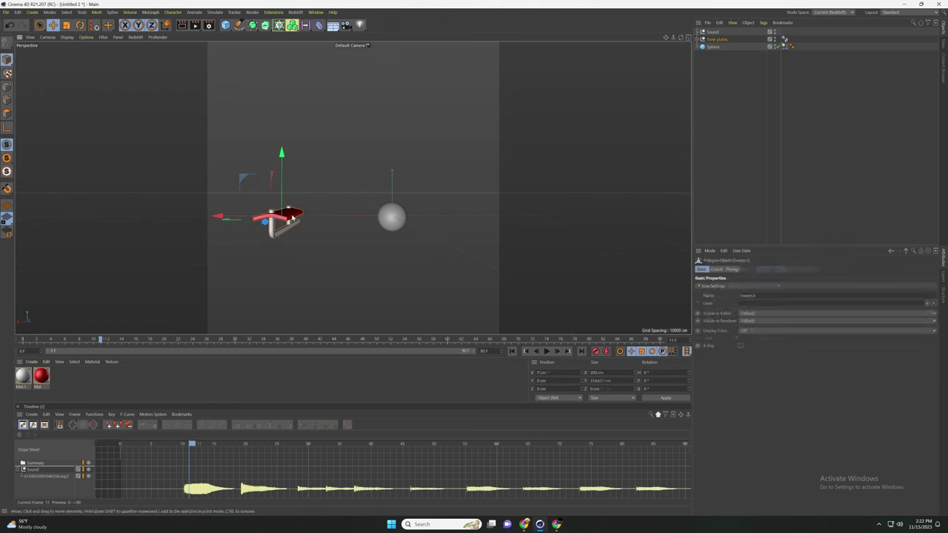
{"action": "mouse_move", "coordinate": [258, 217]}
{"action": "left_mouse_down"}
{"action": "mouse_move", "coordinate": [348, 219]}
{"action": "mouse_move", "coordinate": [444, 245]}
{"action": "left_mouse_up"}
{"action": "key", "text": "r"}
{"action": "key", "text": "e"}
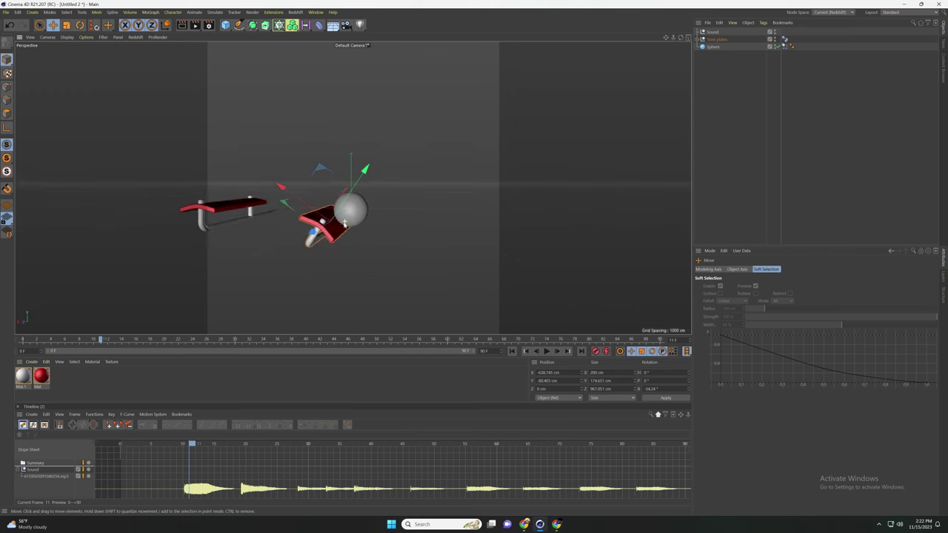
- Replay the simulation from frame one and keep adjusting the plate's position and angle
{"action": "left_click", "coordinate": [545, 351]}
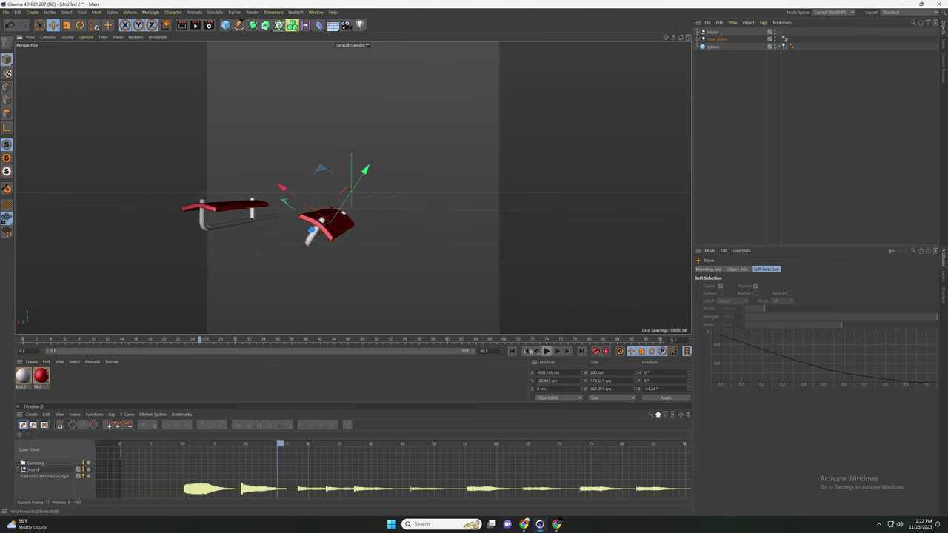
{"action": "left_click", "coordinate": [511, 353]}
{"action": "left_click", "coordinate": [545, 351]}
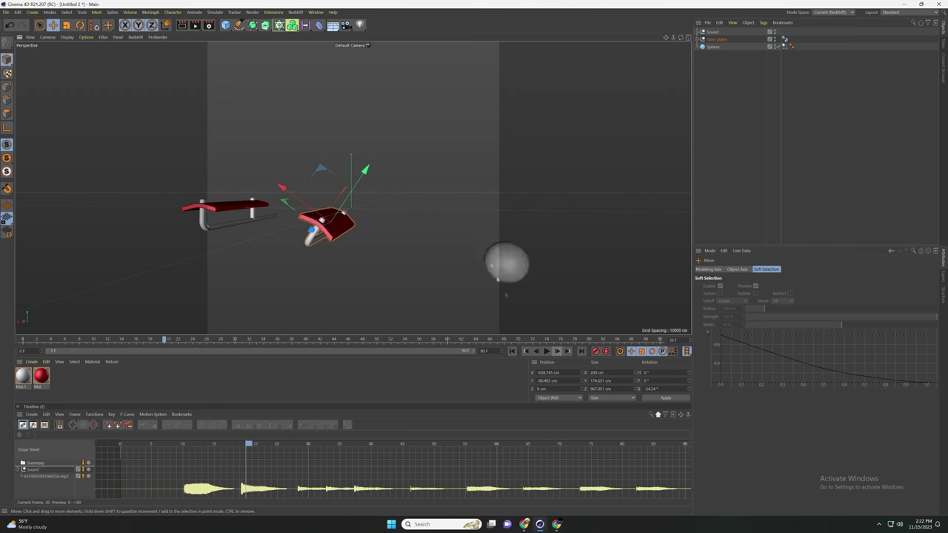
{"action": "scroll", "coordinate": [392, 234], "scroll_direction": "up", "scroll_amount": 3}
{"action": "key", "text": "r"}
{"action": "scroll", "coordinate": [392, 233], "scroll_direction": "up", "scroll_amount": 5}
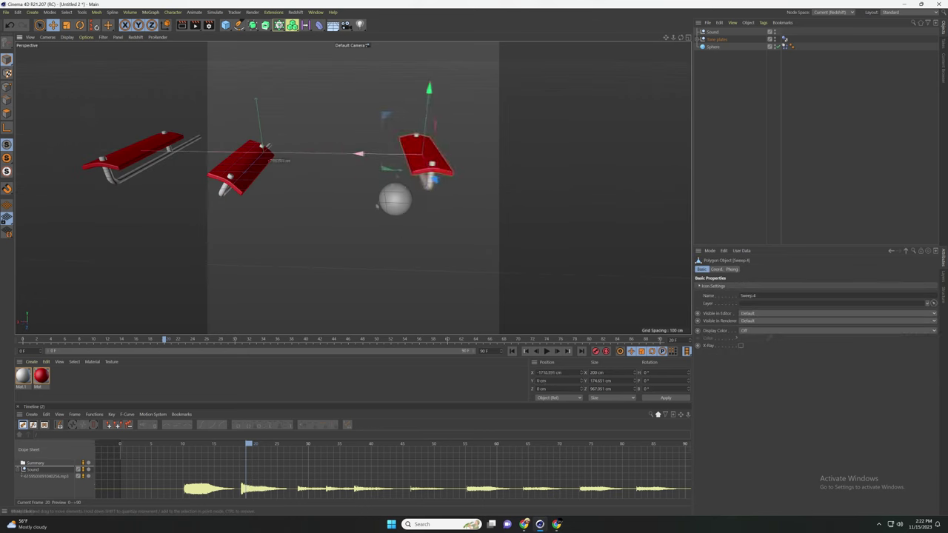
{"action": "key", "text": "e"}
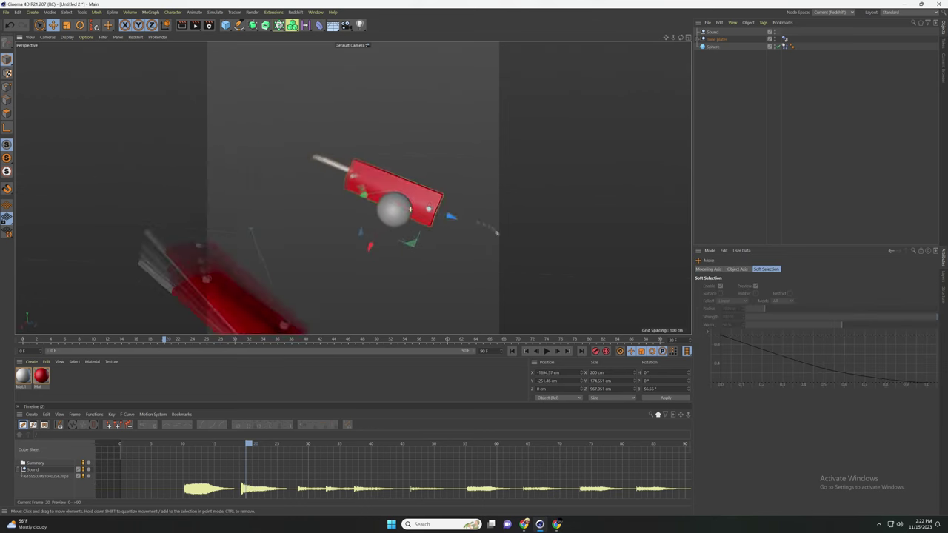
{"action": "scroll", "coordinate": [446, 182], "scroll_direction": "down", "scroll_amount": 10}
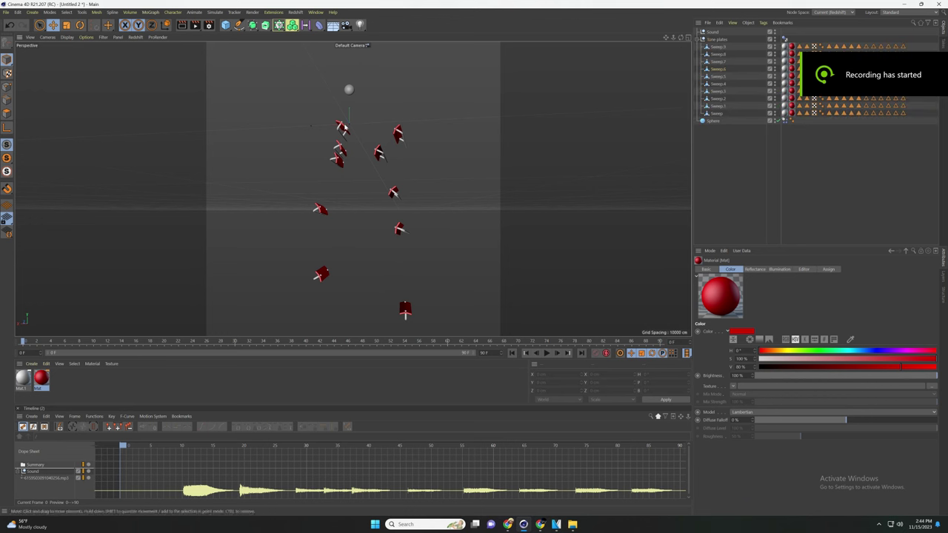
- Create Mat.2 with cyan luminance and colour disabled for plate Sweep.6
{"action": "left_click", "coordinate": [342, 127]}
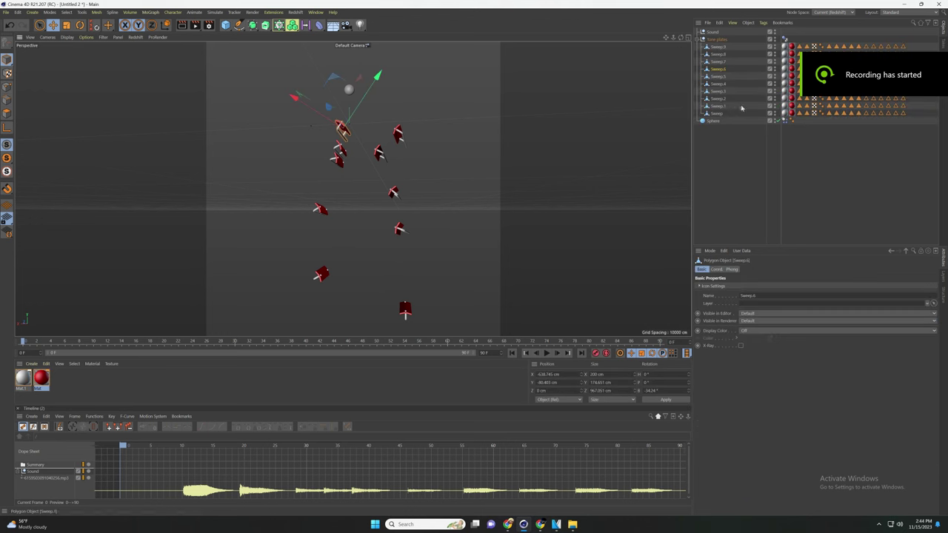
{"action": "double_click", "coordinate": [65, 383]}
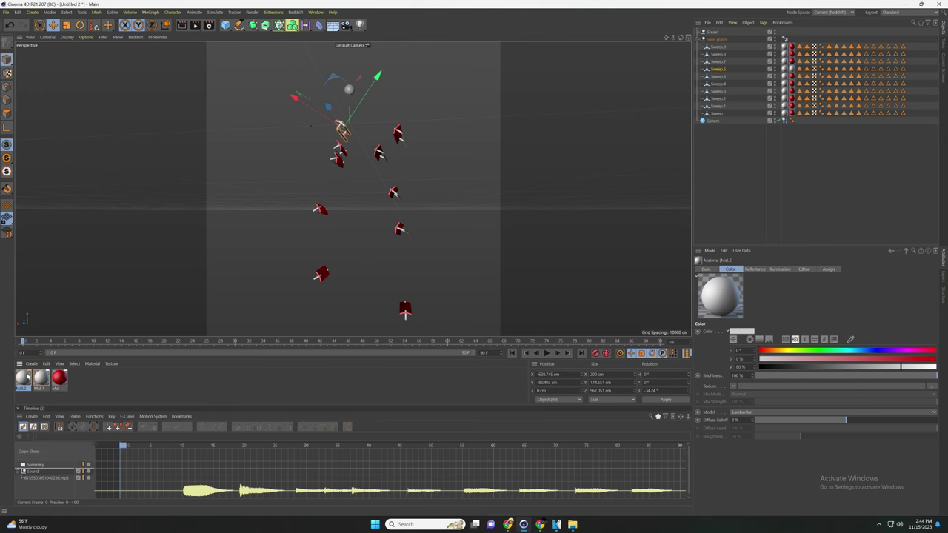
{"action": "double_click", "coordinate": [23, 378]}
{"action": "left_click", "coordinate": [298, 98]}
{"action": "left_click", "coordinate": [147, 147]}
{"action": "left_click", "coordinate": [147, 133]}
{"action": "mouse_move", "coordinate": [222, 50]}
{"action": "left_mouse_down"}
{"action": "mouse_move", "coordinate": [478, 168]}
{"action": "mouse_move", "coordinate": [668, 170]}
{"action": "left_mouse_up"}
- Locate the impact frame, dim Mat.2's luminance brightness to 0%, then create a new material
{"action": "left_click", "coordinate": [547, 353]}
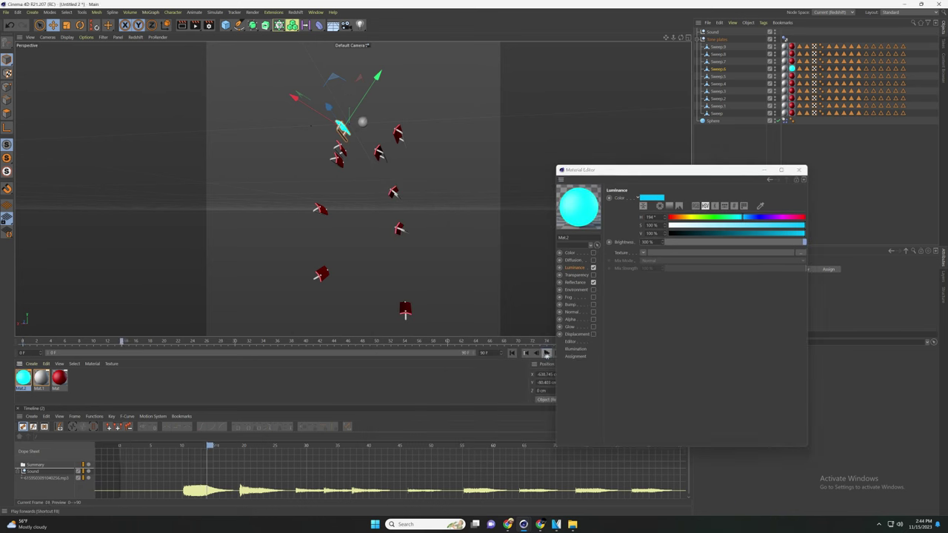
{"action": "left_click_drag", "start_coordinate": [614, 178], "coordinate": [691, 179]}
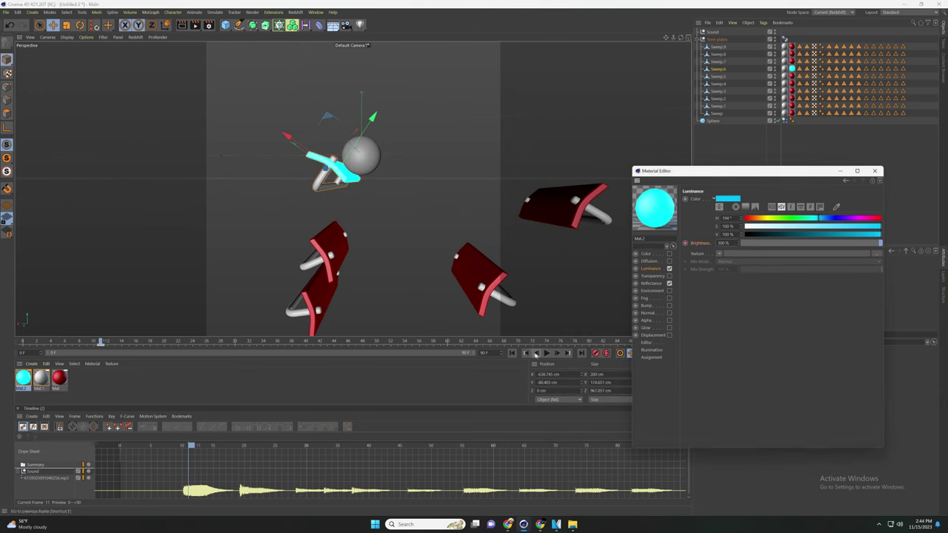
{"action": "left_click_drag", "start_coordinate": [780, 245], "coordinate": [739, 243]}
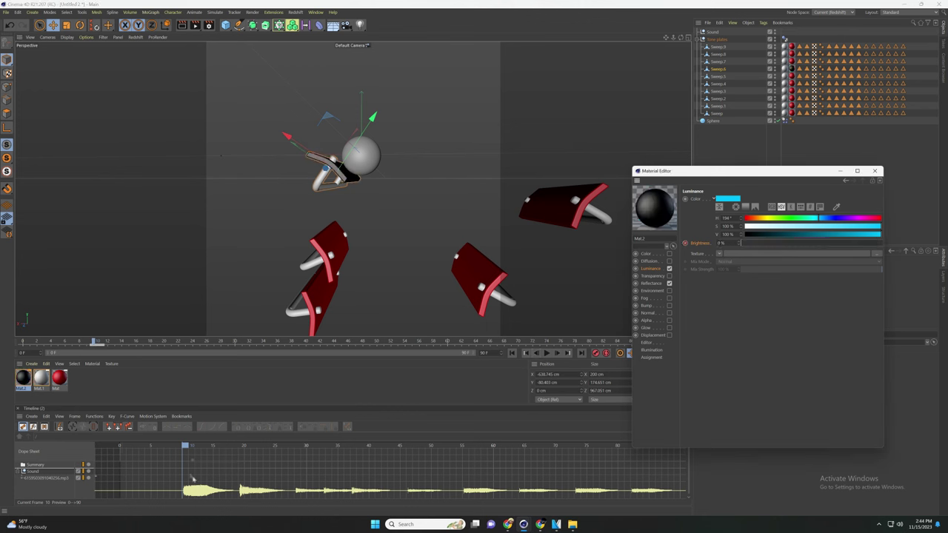
{"action": "left_click", "coordinate": [546, 354]}
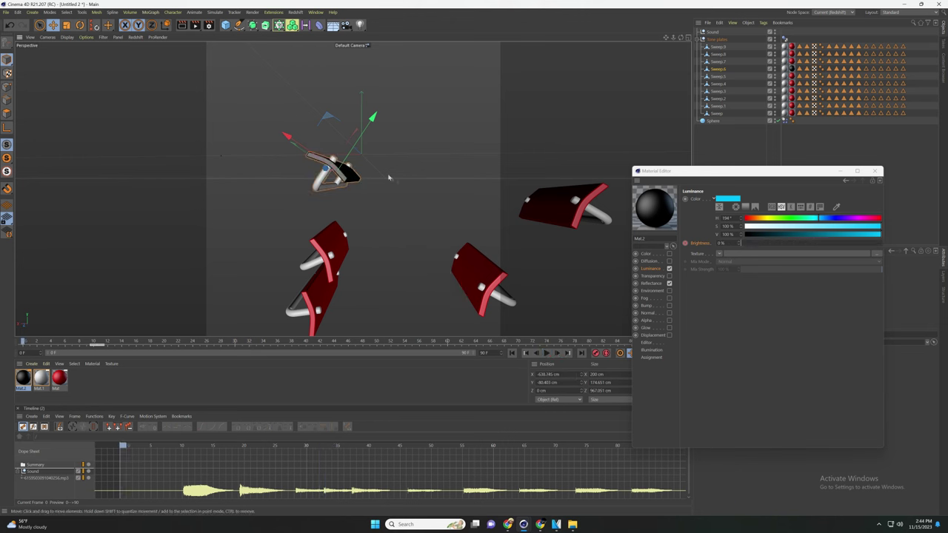
{"action": "left_click", "coordinate": [510, 353]}
{"action": "double_click", "coordinate": [92, 384]}
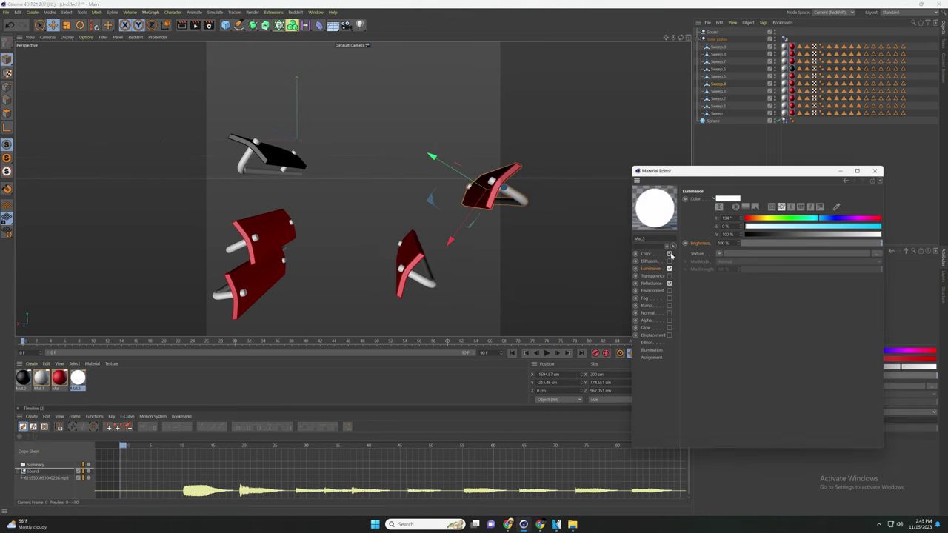